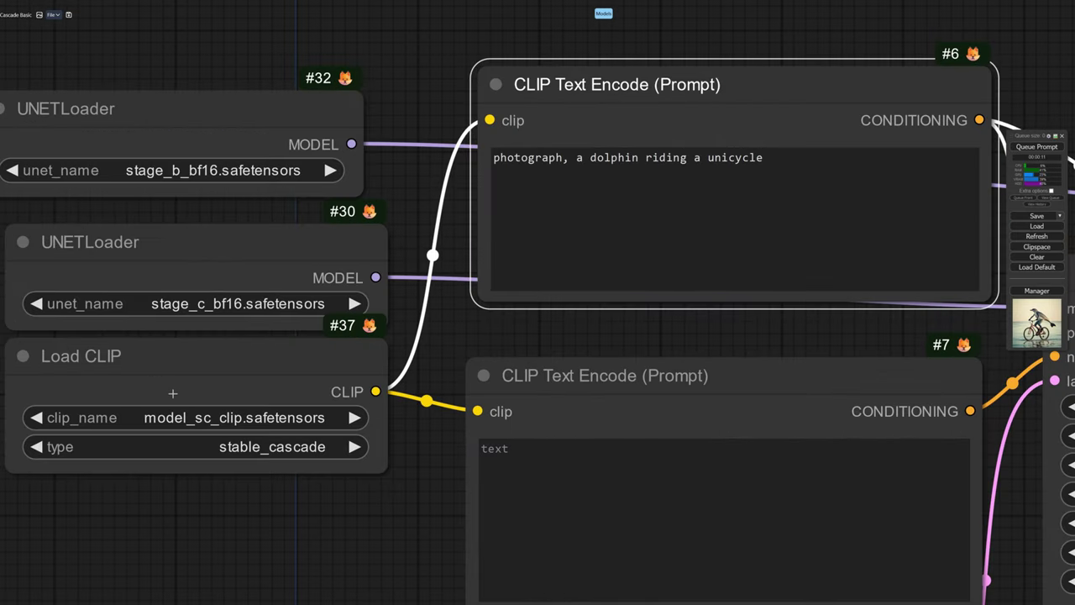
Step: Reposition the Load CLIP and both UNETLoader nodes, then pan over to the sampler nodes
{"action": "left_click_drag", "start_coordinate": [182, 377], "coordinate": [169, 396]}
{"action": "left_click_drag", "start_coordinate": [187, 244], "coordinate": [175, 220]}
{"action": "left_click_drag", "start_coordinate": [201, 126], "coordinate": [210, 84]}
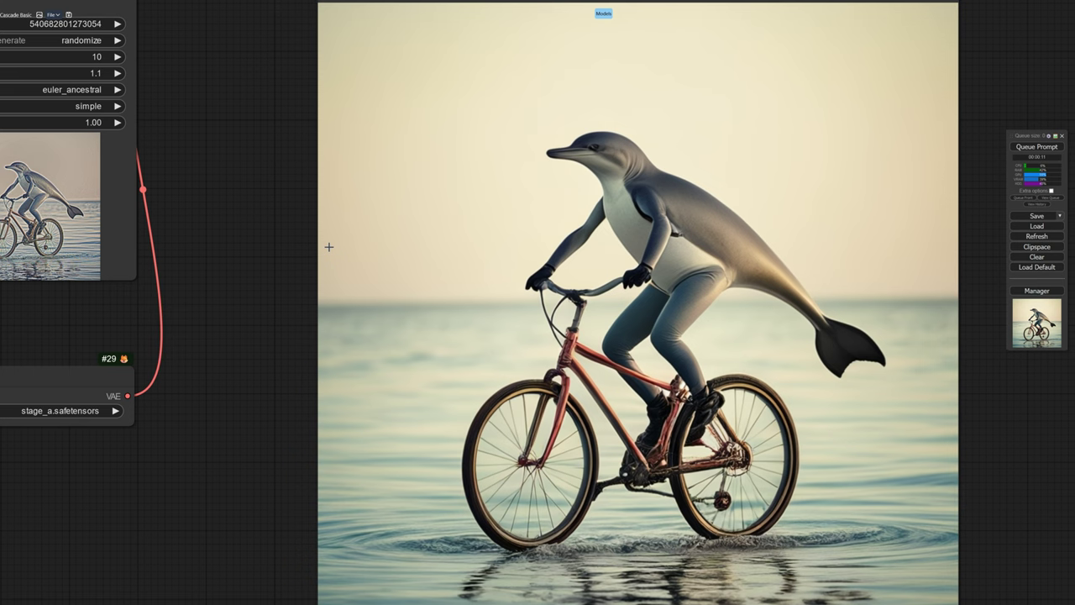
{"action": "right_click", "coordinate": [313, 246]}
{"action": "left_click_drag", "start_coordinate": [243, 161], "coordinate": [895, 233]}
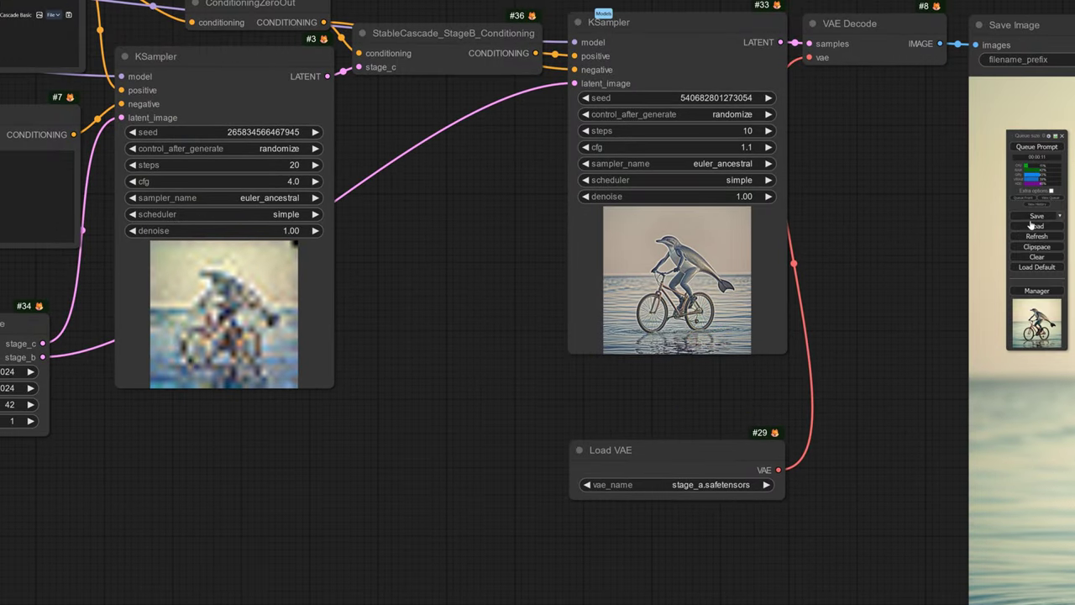
Step: Scroll the Stable Cascade README to the speed comparison, architecture diagram and Getting Started
{"action": "left_click_drag", "start_coordinate": [578, 179], "coordinate": [735, 216]}
{"action": "scroll", "coordinate": [735, 216], "scroll_direction": "down", "scroll_amount": 5}
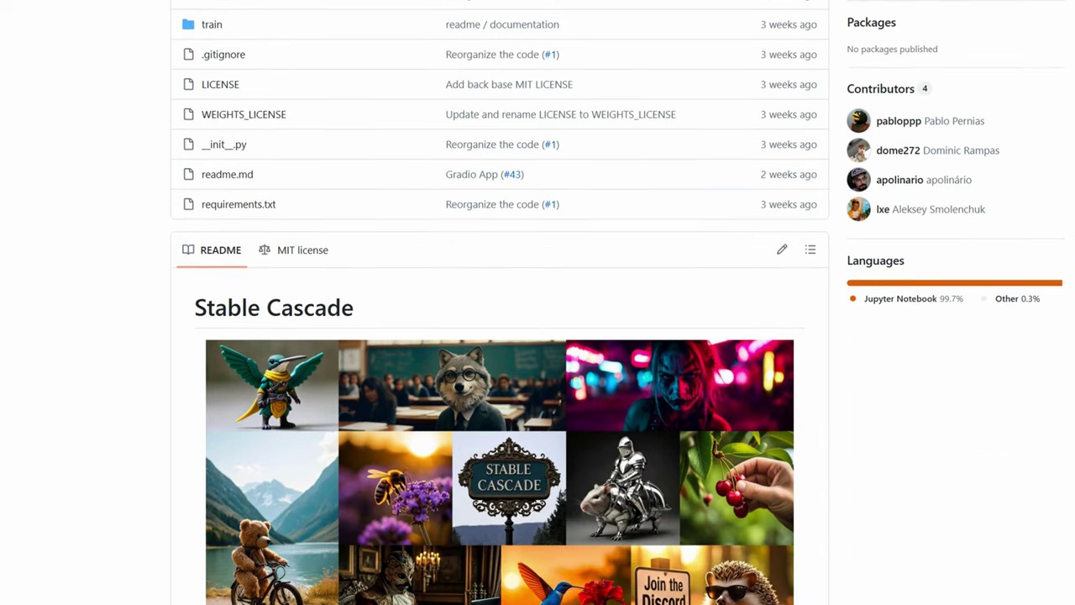
{"action": "scroll", "coordinate": [499, 336], "scroll_direction": "down", "scroll_amount": 5}
{"action": "scroll", "coordinate": [499, 336], "scroll_direction": "down", "scroll_amount": 5}
{"action": "scroll", "coordinate": [498, 336], "scroll_direction": "down", "scroll_amount": 2}
{"action": "scroll", "coordinate": [499, 336], "scroll_direction": "down", "scroll_amount": 2}
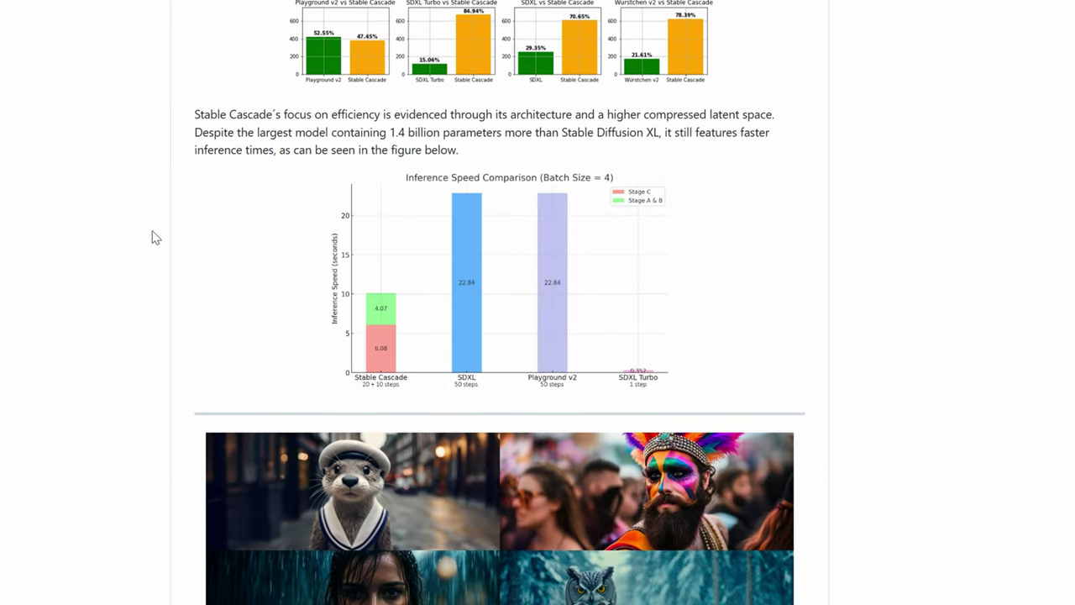
{"action": "scroll", "coordinate": [155, 237], "scroll_direction": "down", "scroll_amount": 2}
{"action": "scroll", "coordinate": [156, 237], "scroll_direction": "down", "scroll_amount": 2}
{"action": "scroll", "coordinate": [155, 238], "scroll_direction": "down", "scroll_amount": 3}
{"action": "scroll", "coordinate": [157, 236], "scroll_direction": "down", "scroll_amount": 3}
{"action": "scroll", "coordinate": [155, 236], "scroll_direction": "down", "scroll_amount": 2}
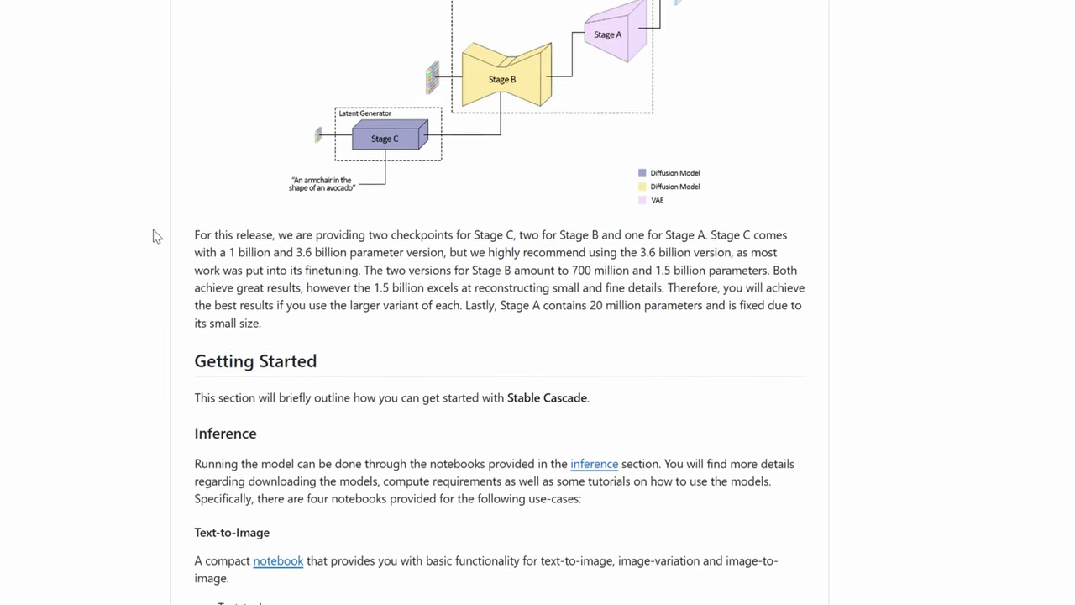
{"action": "scroll", "coordinate": [155, 235], "scroll_direction": "down", "scroll_amount": 5}
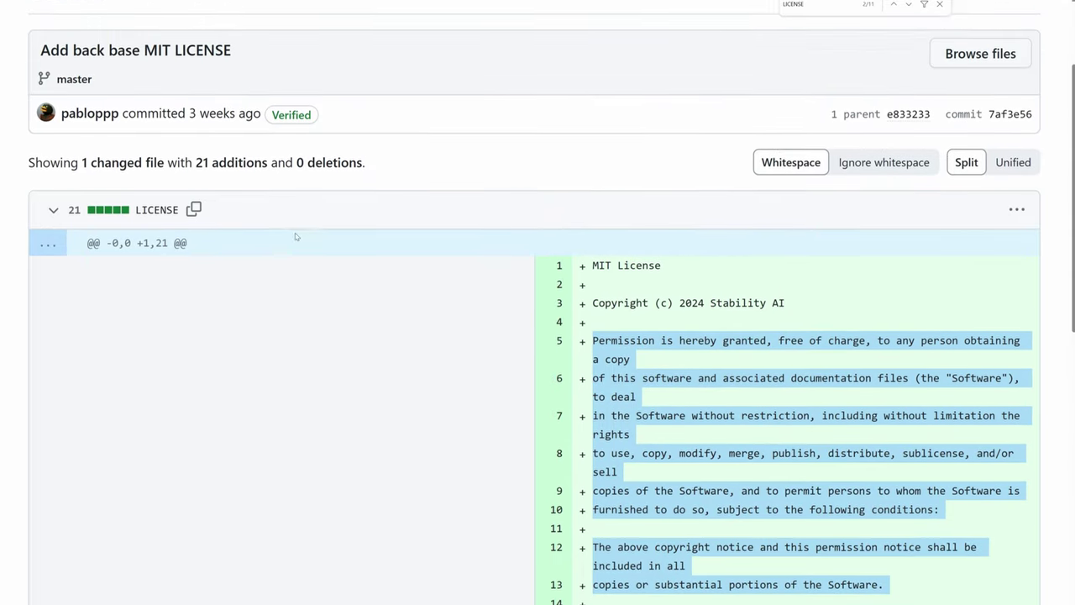
Step: Highlight the commit's '3 weeks ago' date and the 'MIT License' title in the diff
{"action": "scroll", "coordinate": [294, 237], "scroll_direction": "up", "scroll_amount": 3}
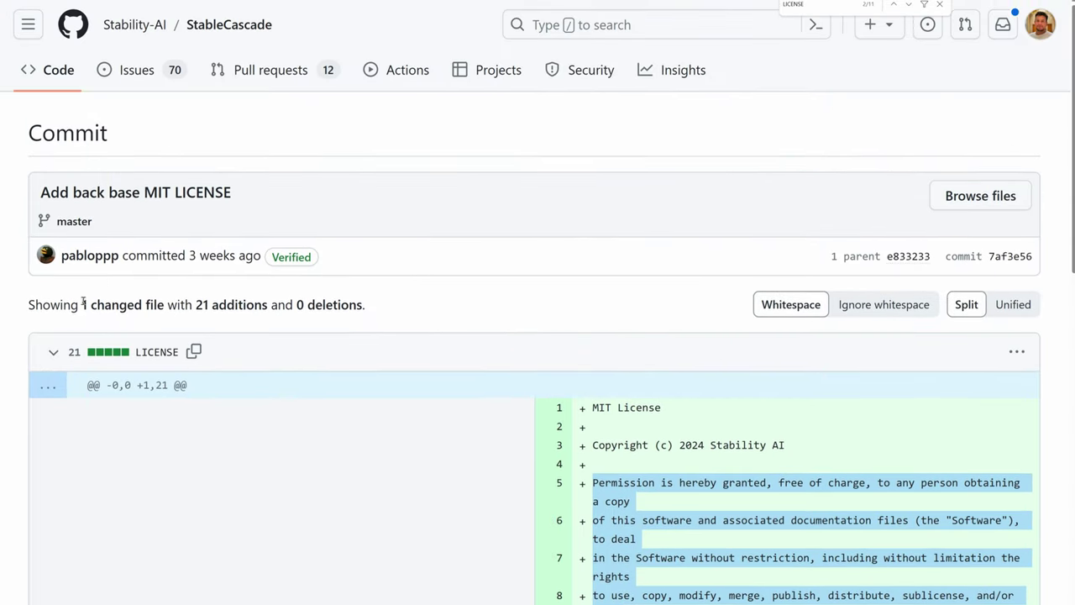
{"action": "left_click_drag", "start_coordinate": [189, 257], "coordinate": [252, 256]}
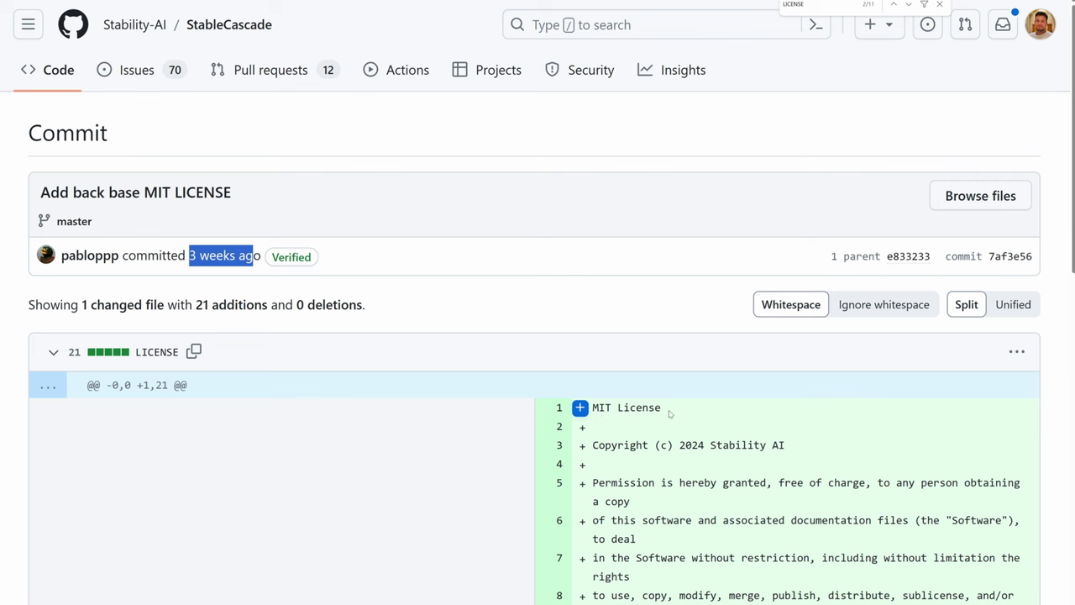
{"action": "left_click_drag", "start_coordinate": [662, 408], "coordinate": [599, 408]}
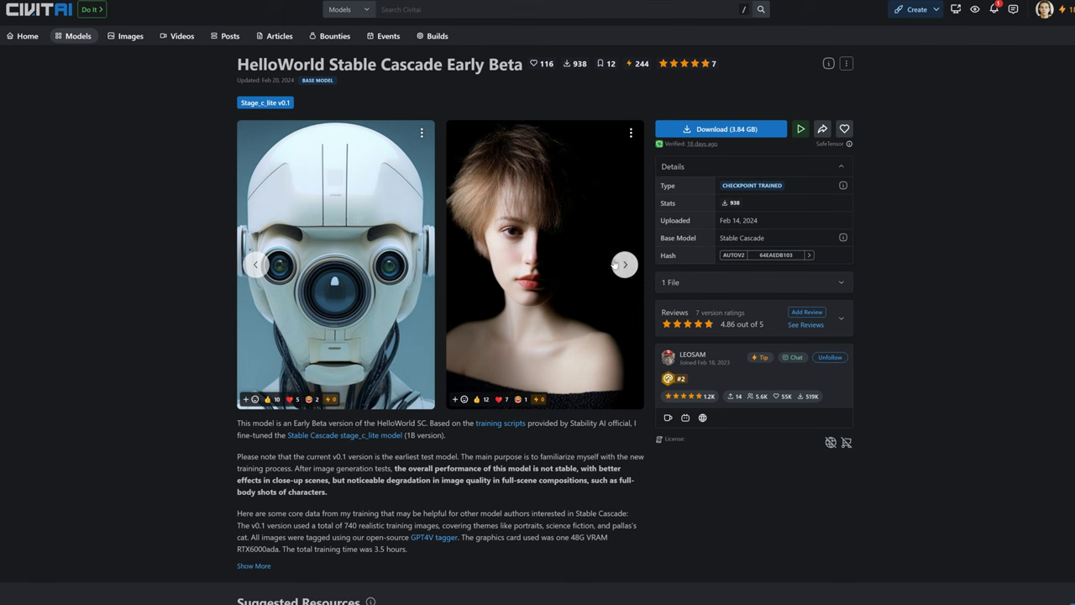
Step: Cycle the HelloWorld preview carousel through samples like the chimp, screaming woman and cheetah
{"action": "left_click", "coordinate": [624, 266]}
{"action": "left_click", "coordinate": [624, 266]}
{"action": "left_click", "coordinate": [625, 265]}
{"action": "left_click", "coordinate": [628, 266]}
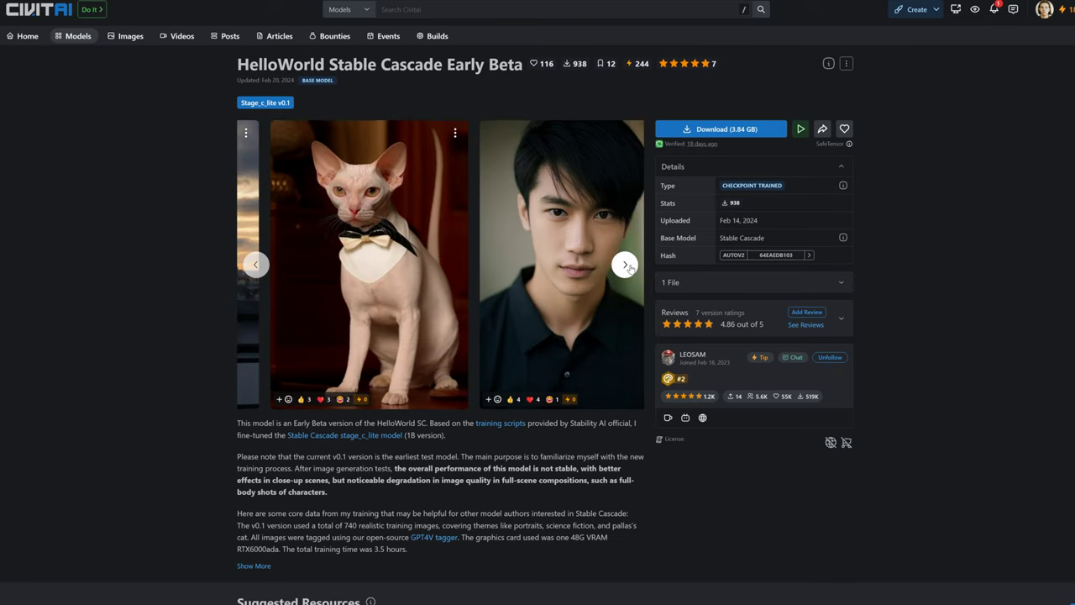
{"action": "left_click", "coordinate": [627, 266]}
{"action": "left_click", "coordinate": [625, 265]}
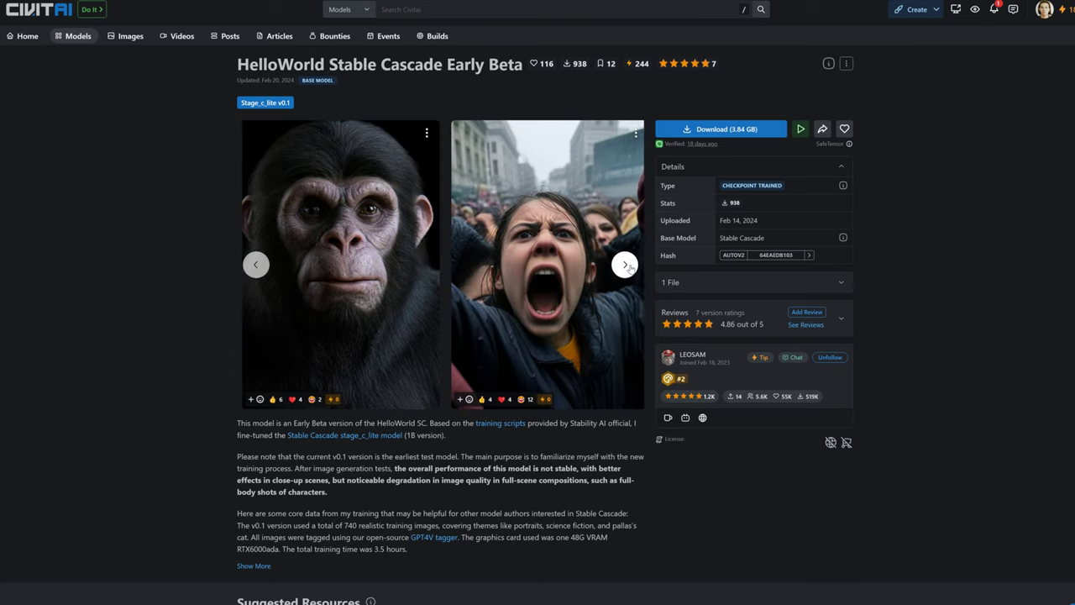
{"action": "left_click", "coordinate": [625, 265]}
{"action": "left_click", "coordinate": [626, 266]}
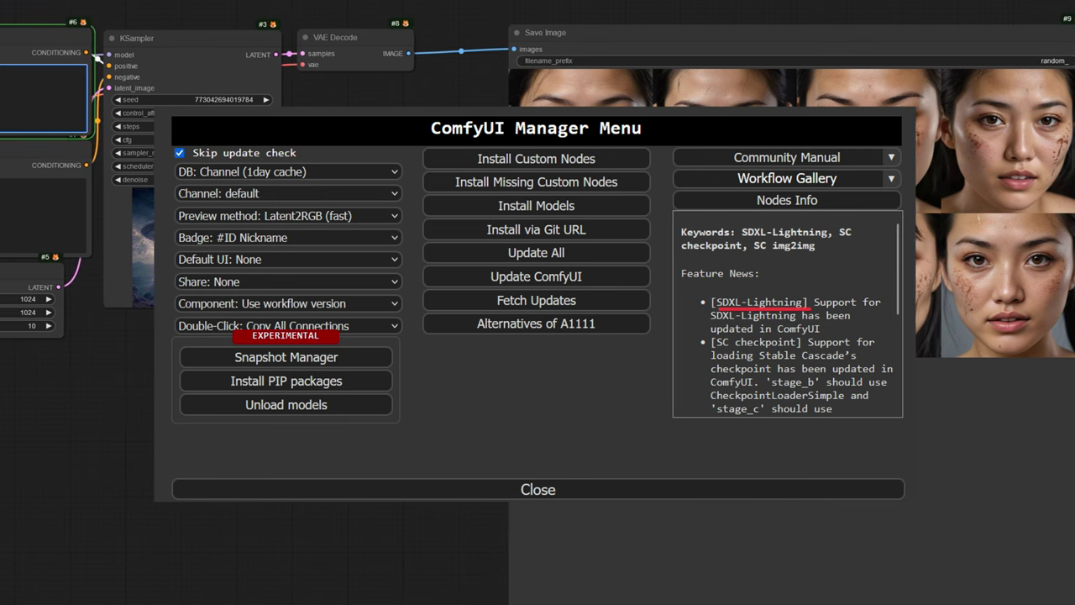
Step: Close the Manager Menu after reading the SDXL-Lightning and Stable Cascade news
{"action": "key", "text": "Escape"}
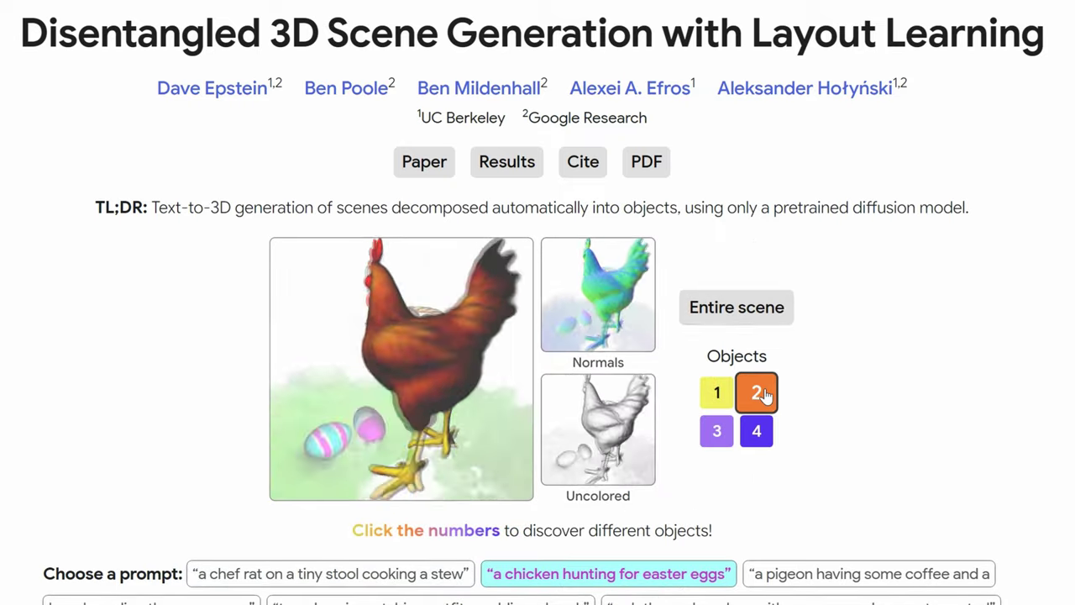
Step: Show chicken-scene objects 3 and 1 separately, then load the pigeon-having-coffee scene
{"action": "left_click", "coordinate": [758, 431]}
{"action": "left_click", "coordinate": [718, 432]}
{"action": "left_click", "coordinate": [720, 405]}
{"action": "left_click", "coordinate": [760, 571]}
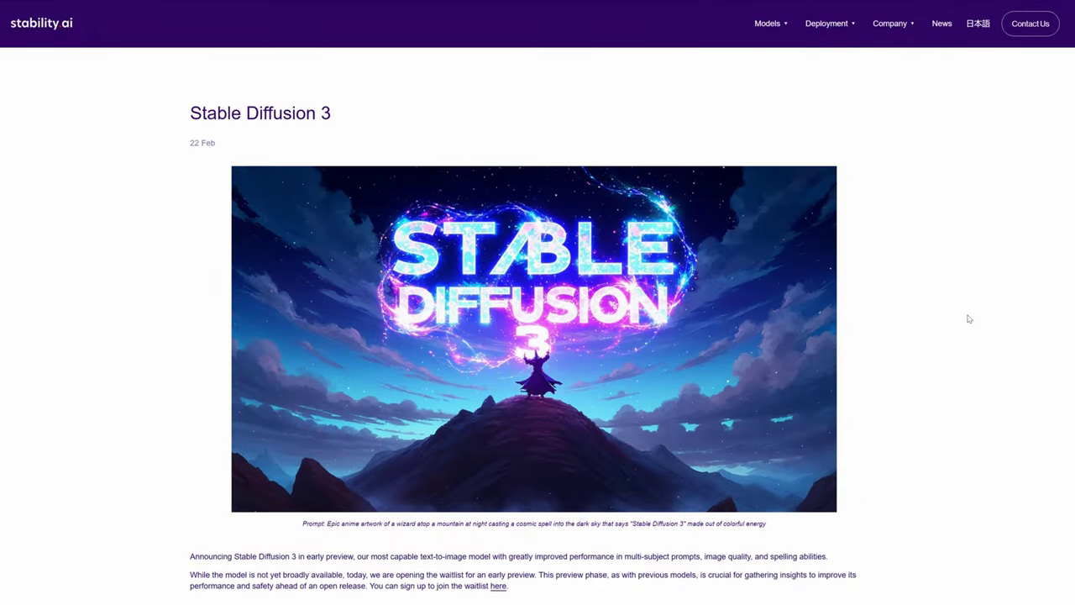
Step: Scroll through the Stable Diffusion 3 announcement text and its sample image grids
{"action": "scroll", "coordinate": [969, 318], "scroll_direction": "down", "scroll_amount": 5}
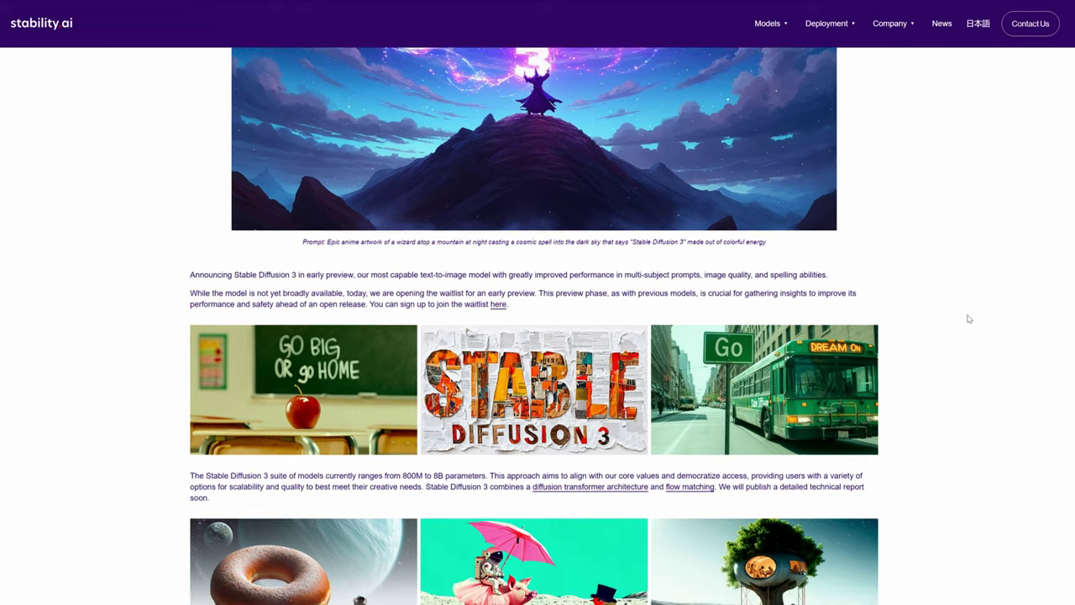
{"action": "scroll", "coordinate": [969, 316], "scroll_direction": "down", "scroll_amount": 2}
{"action": "scroll", "coordinate": [968, 316], "scroll_direction": "down", "scroll_amount": 2}
{"action": "scroll", "coordinate": [968, 315], "scroll_direction": "down", "scroll_amount": 2}
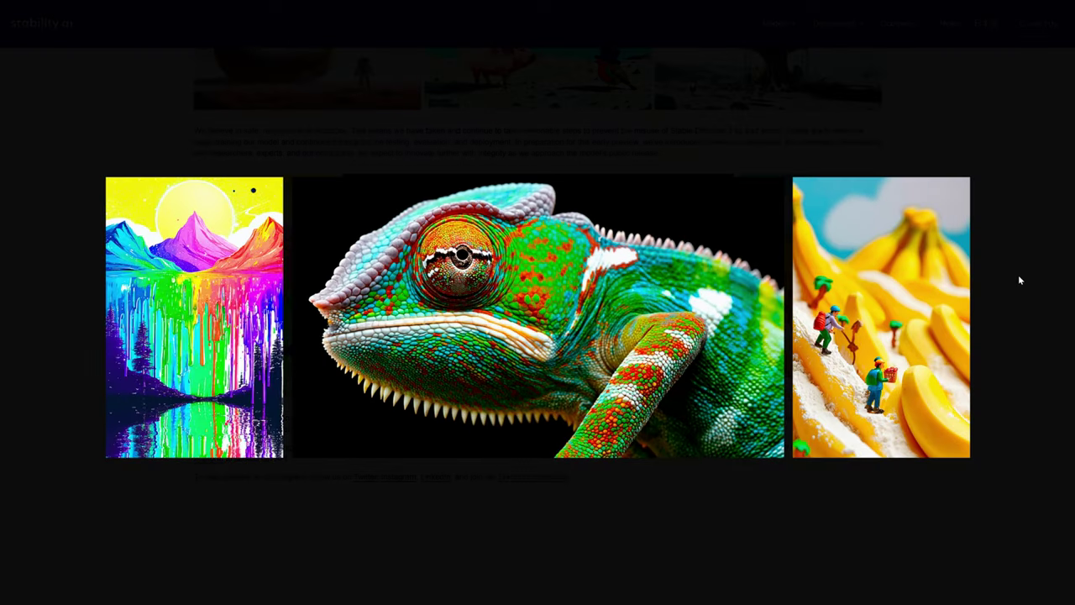
{"action": "scroll", "coordinate": [1017, 277], "scroll_direction": "up", "scroll_amount": 1}
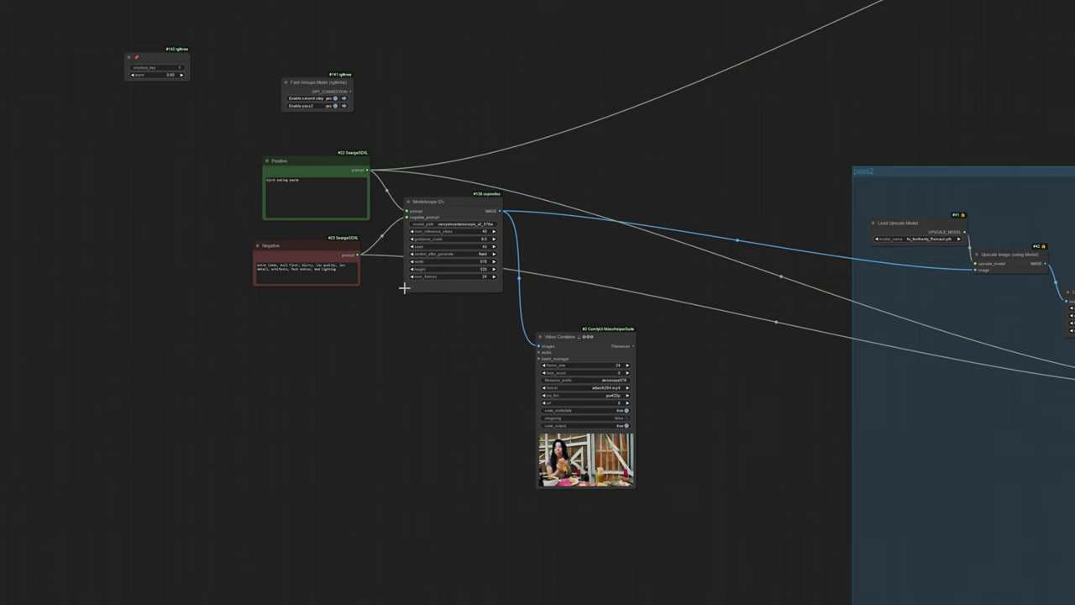
Step: Zoom in on the Modelscope t2v node and pan to the first Video Combine preview
{"action": "scroll", "coordinate": [404, 288], "scroll_direction": "up", "scroll_amount": 6}
{"action": "scroll", "coordinate": [426, 285], "scroll_direction": "up", "scroll_amount": 4}
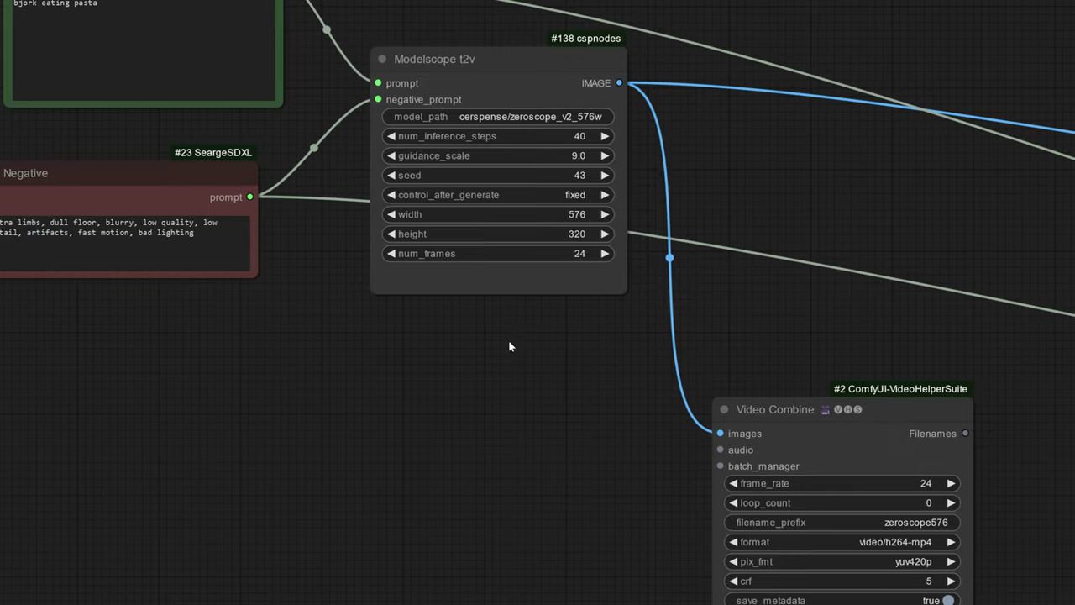
{"action": "scroll", "coordinate": [520, 321], "scroll_direction": "up", "scroll_amount": 5}
{"action": "mouse_move", "coordinate": [520, 322]}
{"action": "left_mouse_down"}
{"action": "mouse_move", "coordinate": [552, 473]}
{"action": "mouse_move", "coordinate": [134, 43]}
{"action": "mouse_move", "coordinate": [84, 308]}
{"action": "left_mouse_up"}
Step: Move to the pass2 group's Video Combine node and open its options menu
{"action": "scroll", "coordinate": [168, 307], "scroll_direction": "down", "scroll_amount": 8}
{"action": "scroll", "coordinate": [228, 307], "scroll_direction": "down", "scroll_amount": 3}
{"action": "left_click_drag", "start_coordinate": [544, 349], "coordinate": [151, 64]}
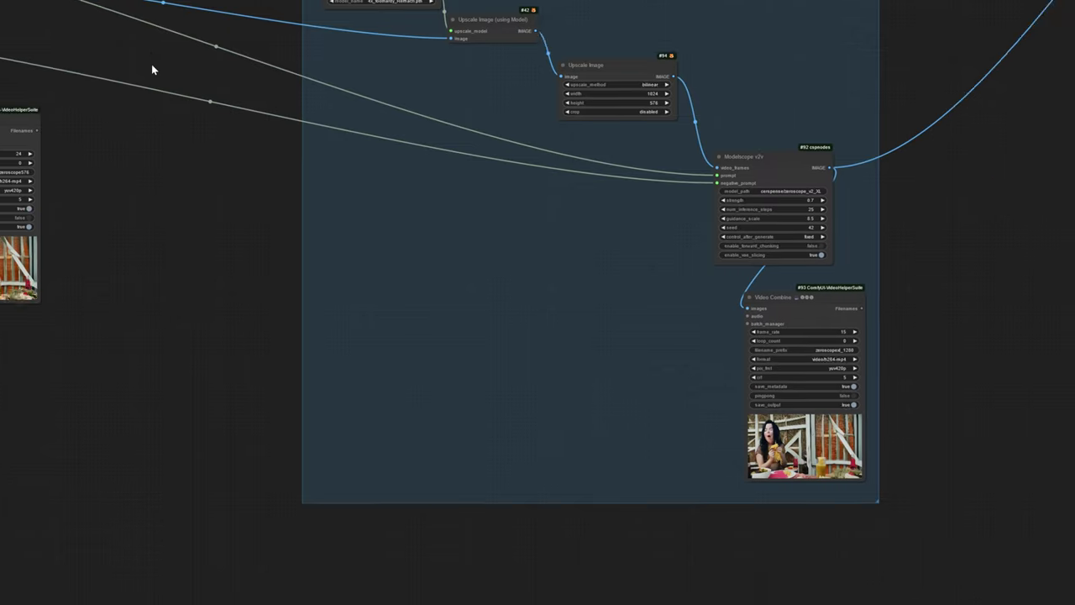
{"action": "scroll", "coordinate": [754, 280], "scroll_direction": "up", "scroll_amount": 5}
{"action": "scroll", "coordinate": [743, 280], "scroll_direction": "up", "scroll_amount": 5}
{"action": "scroll", "coordinate": [743, 285], "scroll_direction": "up", "scroll_amount": 3}
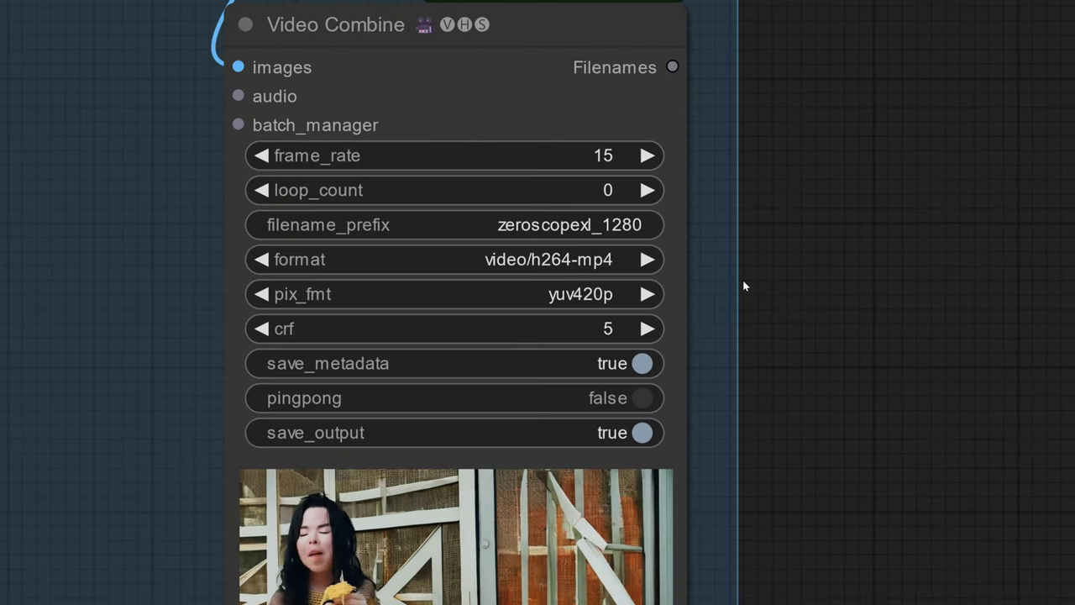
{"action": "right_click", "coordinate": [743, 284]}
{"action": "scroll", "coordinate": [893, 151], "scroll_direction": "down", "scroll_amount": 2}
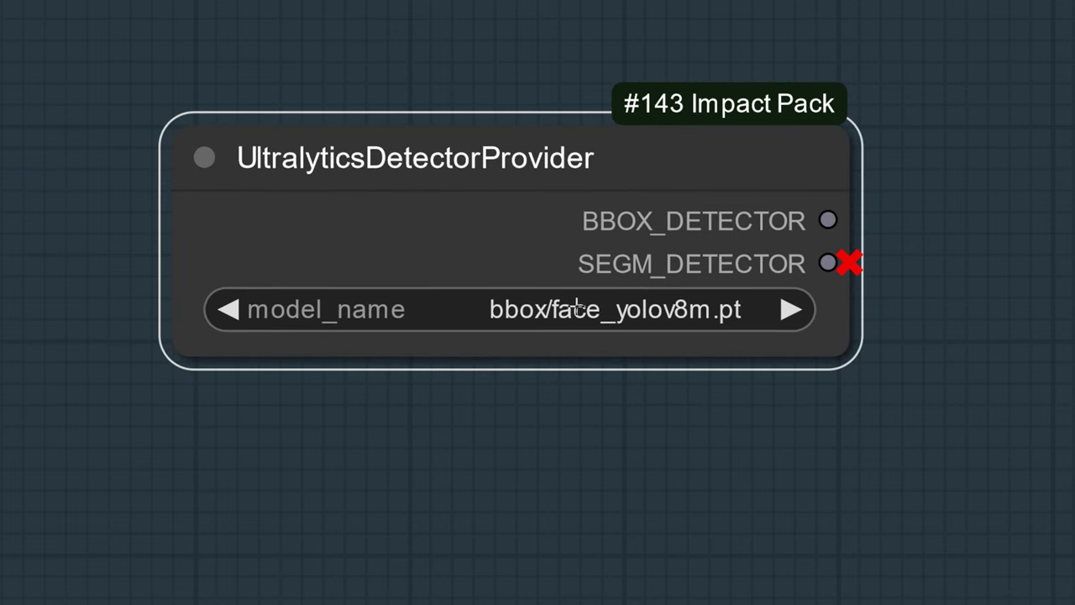
{"action": "left_click", "coordinate": [516, 309]}
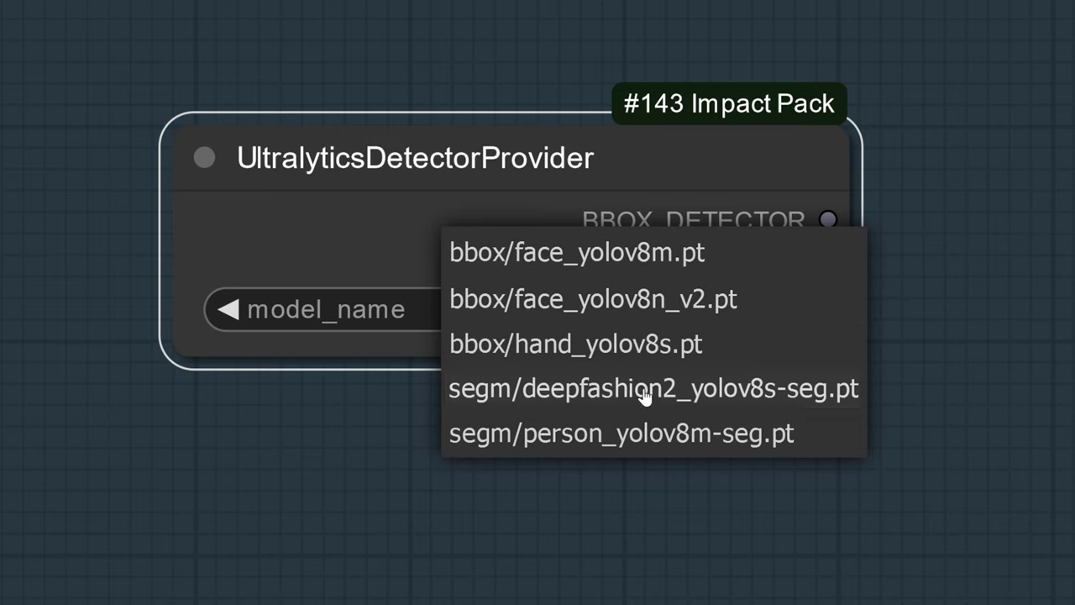
{"action": "left_click", "coordinate": [430, 470]}
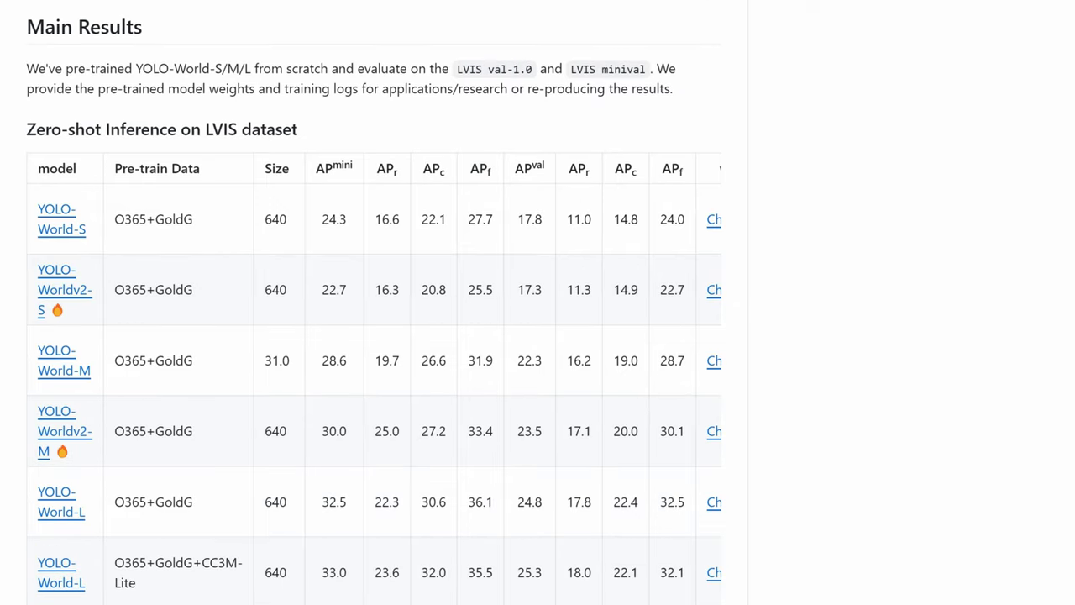
Step: Scroll through the YOLO-World repository README
{"action": "scroll", "coordinate": [375, 303], "scroll_direction": "down", "scroll_amount": 5}
{"action": "scroll", "coordinate": [374, 302], "scroll_direction": "down", "scroll_amount": 2}
{"action": "scroll", "coordinate": [374, 302], "scroll_direction": "down", "scroll_amount": 2}
{"action": "scroll", "coordinate": [375, 302], "scroll_direction": "down", "scroll_amount": 2}
{"action": "scroll", "coordinate": [374, 303], "scroll_direction": "down", "scroll_amount": 2}
{"action": "scroll", "coordinate": [374, 303], "scroll_direction": "down", "scroll_amount": 1}
{"action": "scroll", "coordinate": [375, 302], "scroll_direction": "down", "scroll_amount": 2}
{"action": "scroll", "coordinate": [375, 302], "scroll_direction": "down", "scroll_amount": 2}
{"action": "scroll", "coordinate": [374, 302], "scroll_direction": "down", "scroll_amount": 2}
{"action": "scroll", "coordinate": [375, 303], "scroll_direction": "down", "scroll_amount": 2}
{"action": "scroll", "coordinate": [374, 302], "scroll_direction": "down", "scroll_amount": 1}
{"action": "scroll", "coordinate": [374, 303], "scroll_direction": "down", "scroll_amount": 2}
{"action": "scroll", "coordinate": [375, 302], "scroll_direction": "down", "scroll_amount": 2}
{"action": "scroll", "coordinate": [375, 302], "scroll_direction": "down", "scroll_amount": 2}
{"action": "scroll", "coordinate": [375, 302], "scroll_direction": "down", "scroll_amount": 2}
{"action": "scroll", "coordinate": [374, 302], "scroll_direction": "down", "scroll_amount": 2}
{"action": "scroll", "coordinate": [374, 303], "scroll_direction": "down", "scroll_amount": 2}
{"action": "scroll", "coordinate": [374, 302], "scroll_direction": "down", "scroll_amount": 2}
{"action": "scroll", "coordinate": [375, 302], "scroll_direction": "down", "scroll_amount": 2}
{"action": "scroll", "coordinate": [375, 303], "scroll_direction": "down", "scroll_amount": 2}
{"action": "scroll", "coordinate": [374, 302], "scroll_direction": "down", "scroll_amount": 1}
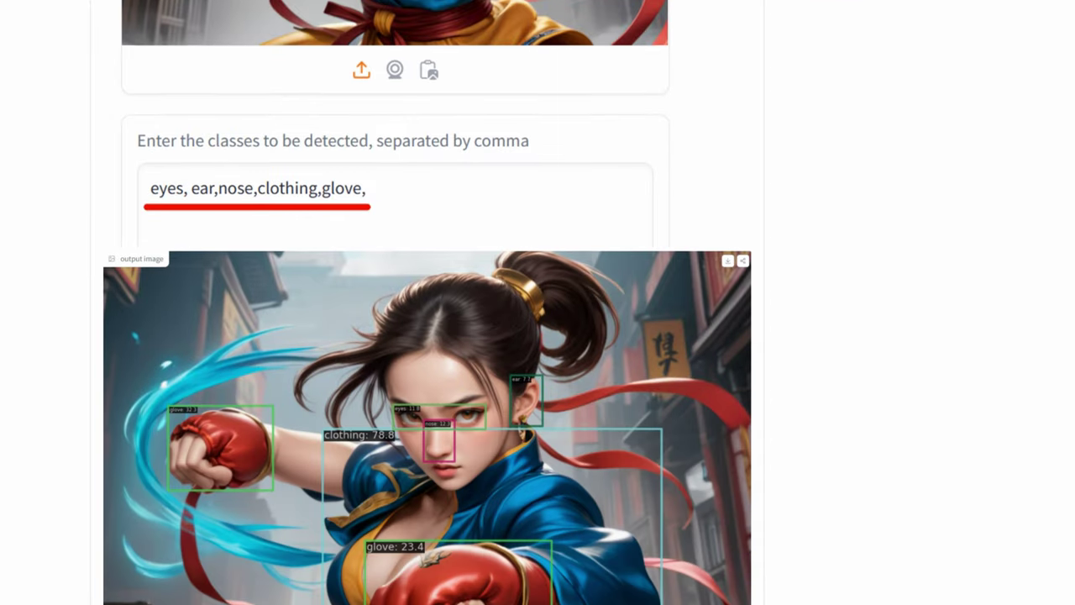
Step: Scroll the feature-request issue thread down to its closed-as-completed event and comment box
{"action": "scroll", "coordinate": [427, 302], "scroll_direction": "down", "scroll_amount": 3}
{"action": "scroll", "coordinate": [427, 302], "scroll_direction": "down", "scroll_amount": 1}
{"action": "scroll", "coordinate": [427, 303], "scroll_direction": "down", "scroll_amount": 4}
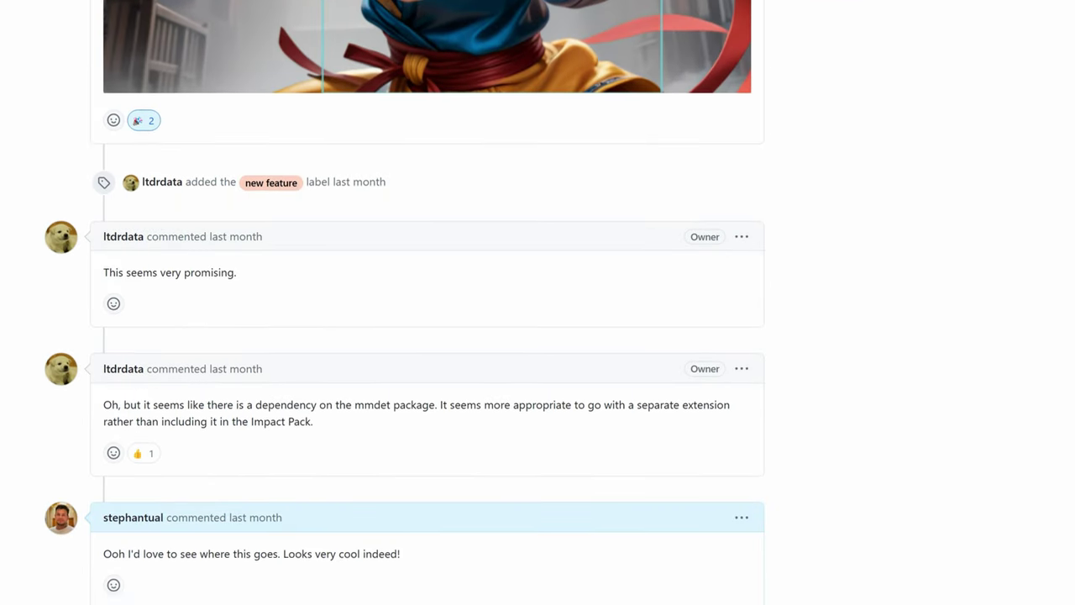
{"action": "scroll", "coordinate": [427, 303], "scroll_direction": "down", "scroll_amount": 2}
{"action": "scroll", "coordinate": [427, 302], "scroll_direction": "down", "scroll_amount": 1}
{"action": "scroll", "coordinate": [426, 303], "scroll_direction": "down", "scroll_amount": 2}
{"action": "scroll", "coordinate": [427, 302], "scroll_direction": "down", "scroll_amount": 3}
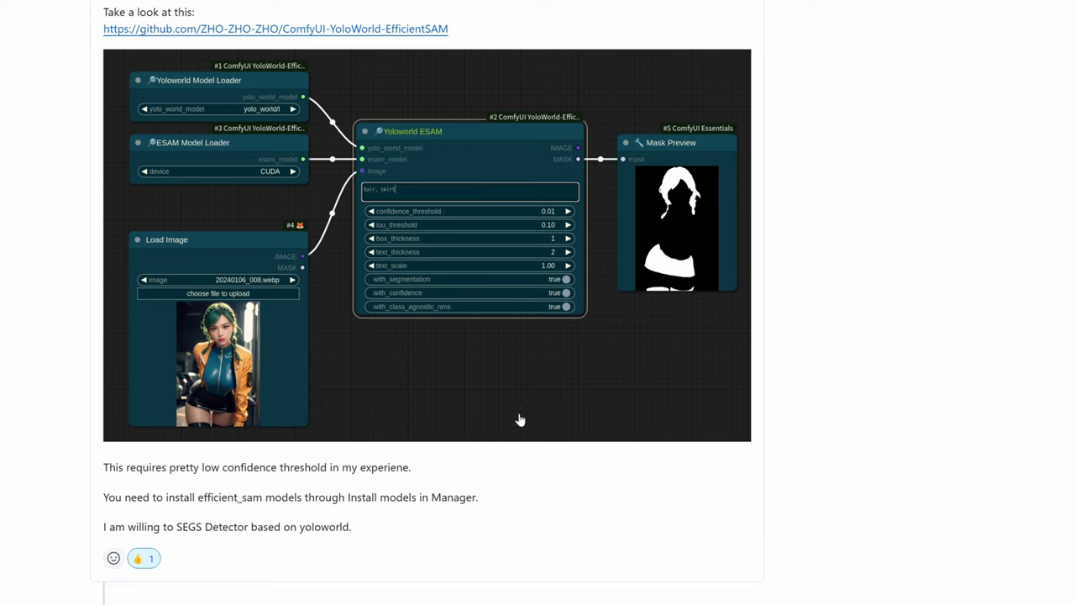
{"action": "scroll", "coordinate": [879, 508], "scroll_direction": "down", "scroll_amount": 3}
{"action": "scroll", "coordinate": [878, 508], "scroll_direction": "down", "scroll_amount": 1}
{"action": "scroll", "coordinate": [879, 508], "scroll_direction": "down", "scroll_amount": 2}
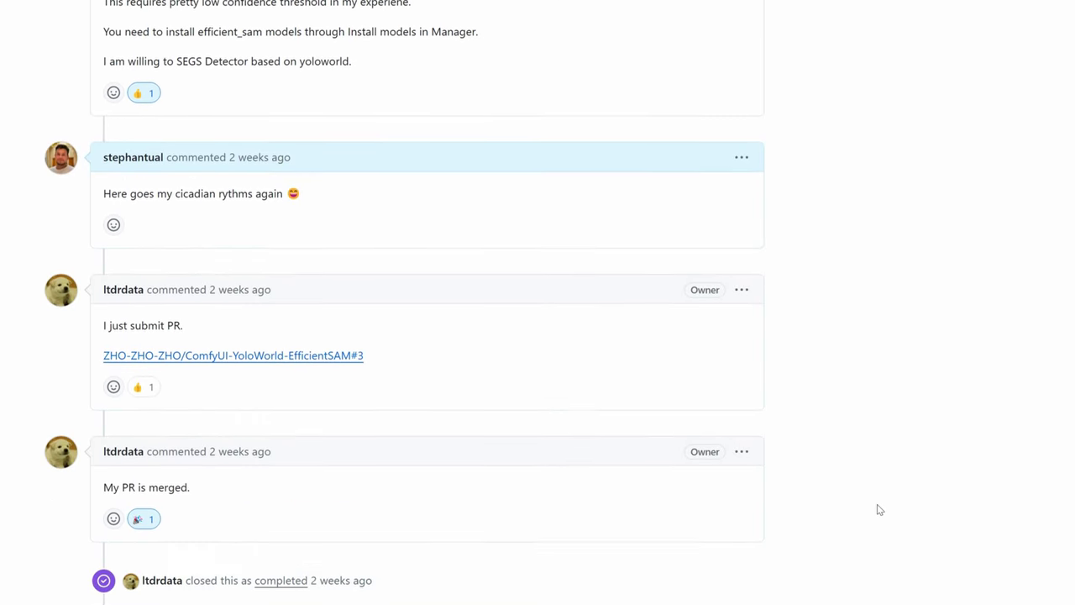
{"action": "scroll", "coordinate": [878, 509], "scroll_direction": "down", "scroll_amount": 2}
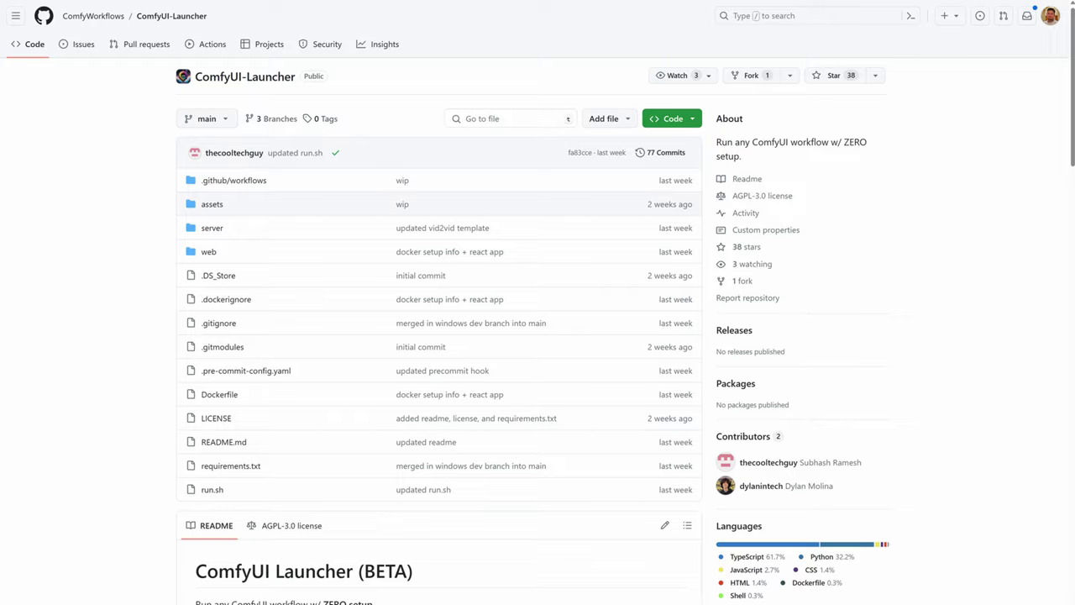
Step: Import the face detailer workflow JSON as a project named 'animatediff facedetailuer'
{"action": "left_click", "coordinate": [269, 20]}
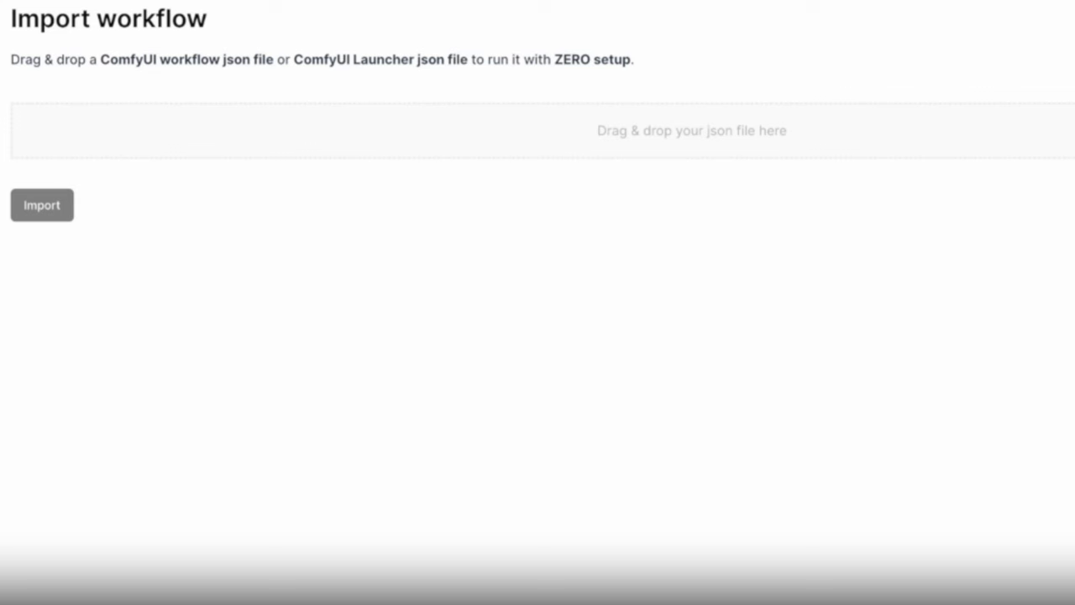
{"action": "left_click_drag", "start_coordinate": [1060, 126], "coordinate": [667, 137]}
{"action": "left_click", "coordinate": [67, 225]}
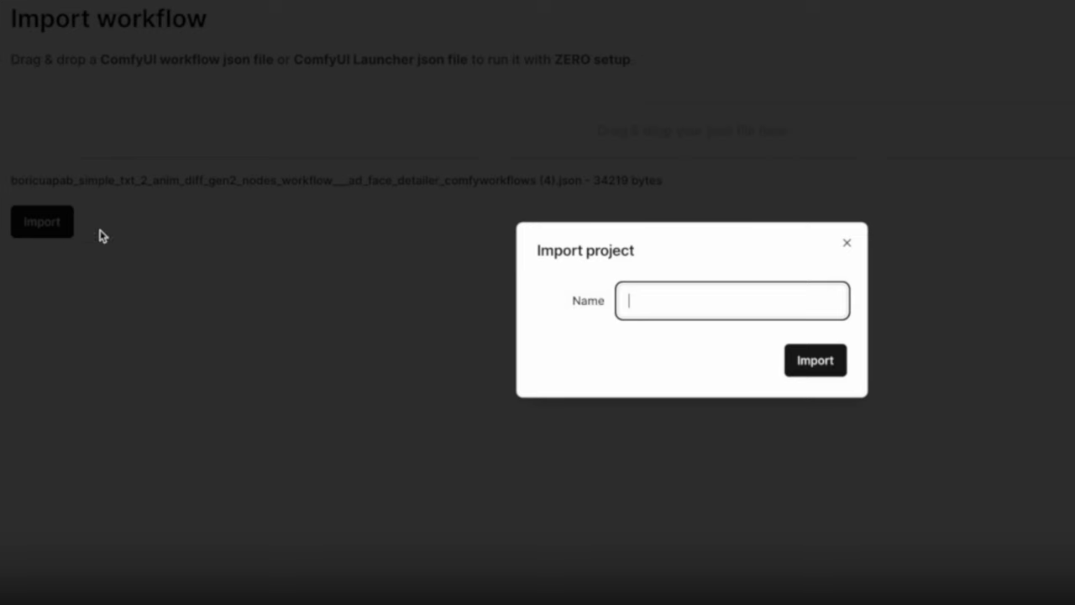
{"action": "type", "text": "animatediff facedetailuer"}
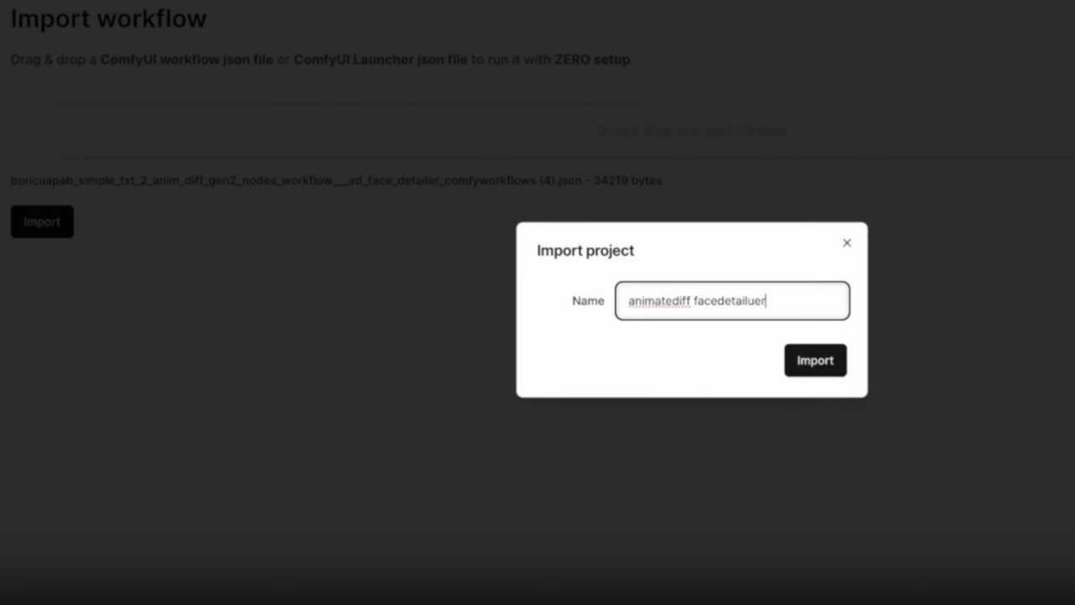
{"action": "key", "text": "Return"}
{"action": "left_click_drag", "start_coordinate": [655, 309], "coordinate": [563, 290]}
{"action": "left_click", "coordinate": [638, 327]}
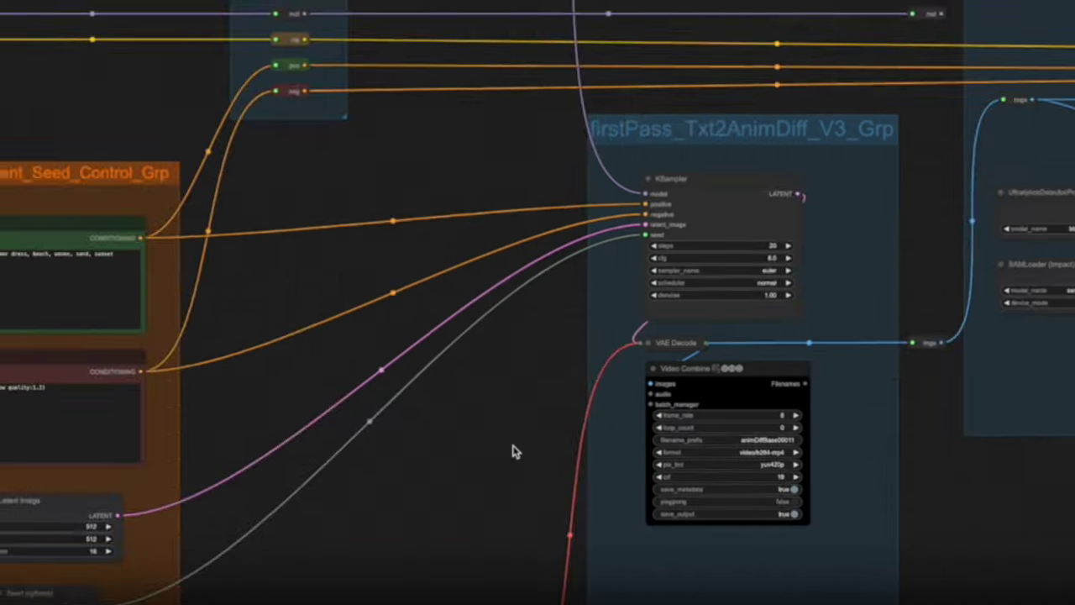
{"action": "scroll", "coordinate": [512, 447], "scroll_direction": "down", "scroll_amount": 8}
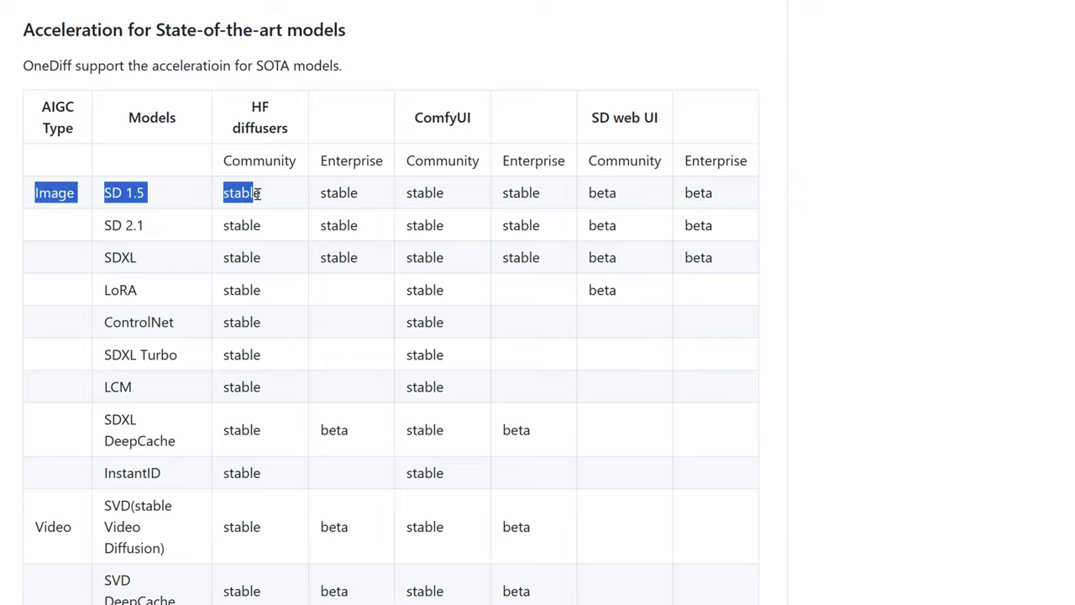
Step: Highlight the OneDiff supported image-model rows, through SDXL Turbo, LCM and DeepCache
{"action": "left_click_drag", "start_coordinate": [104, 226], "coordinate": [144, 227]}
{"action": "left_click_drag", "start_coordinate": [102, 257], "coordinate": [139, 259]}
{"action": "mouse_move", "coordinate": [103, 290]}
{"action": "left_mouse_down"}
{"action": "mouse_move", "coordinate": [143, 294]}
{"action": "mouse_move", "coordinate": [176, 326]}
{"action": "left_mouse_up"}
{"action": "left_click_drag", "start_coordinate": [103, 355], "coordinate": [177, 356]}
{"action": "mouse_move", "coordinate": [103, 386]}
{"action": "left_mouse_down"}
{"action": "mouse_move", "coordinate": [133, 388]}
{"action": "mouse_move", "coordinate": [137, 420]}
{"action": "mouse_move", "coordinate": [160, 441]}
{"action": "left_mouse_up"}
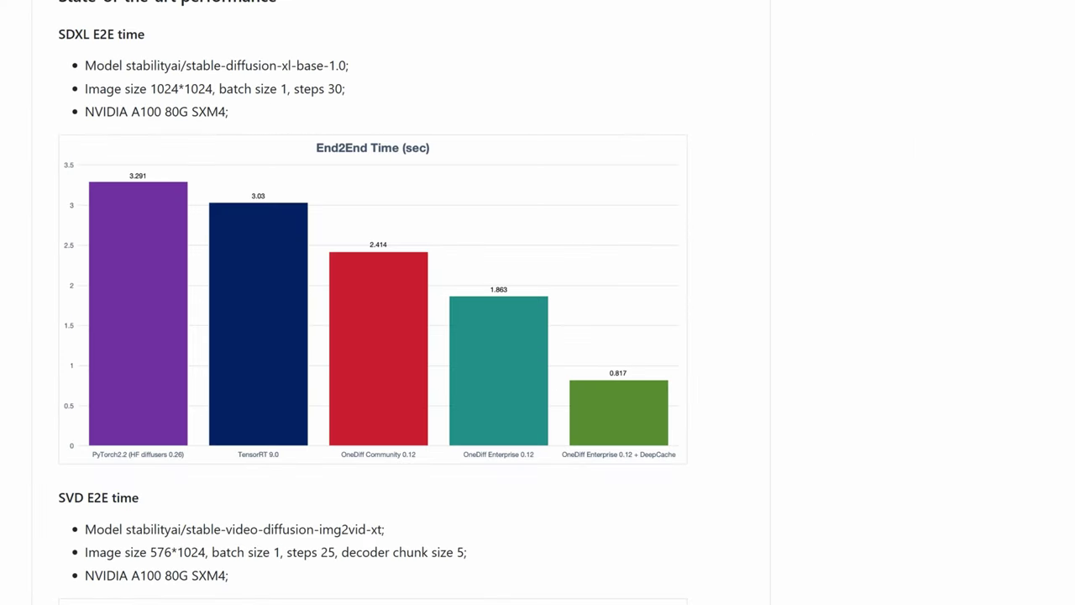
Step: Review the E2E time speed charts, then open the repository's imgs folder
{"action": "scroll", "coordinate": [399, 302], "scroll_direction": "down", "scroll_amount": 2}
{"action": "scroll", "coordinate": [400, 303], "scroll_direction": "down", "scroll_amount": 5}
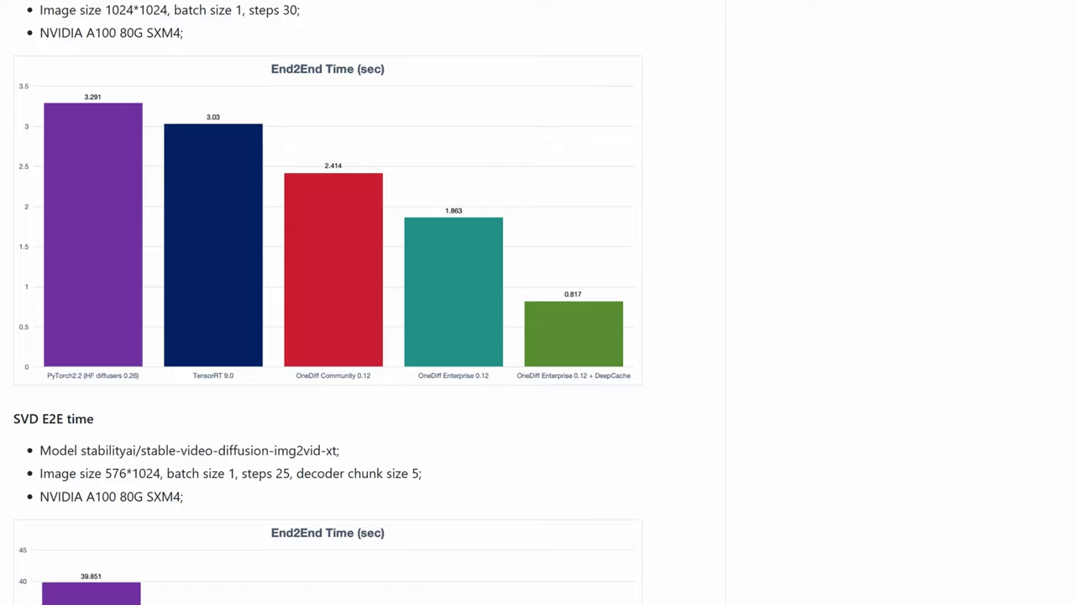
{"action": "scroll", "coordinate": [361, 302], "scroll_direction": "down", "scroll_amount": 10}
{"action": "scroll", "coordinate": [361, 302], "scroll_direction": "down", "scroll_amount": 10}
{"action": "scroll", "coordinate": [361, 302], "scroll_direction": "down", "scroll_amount": 10}
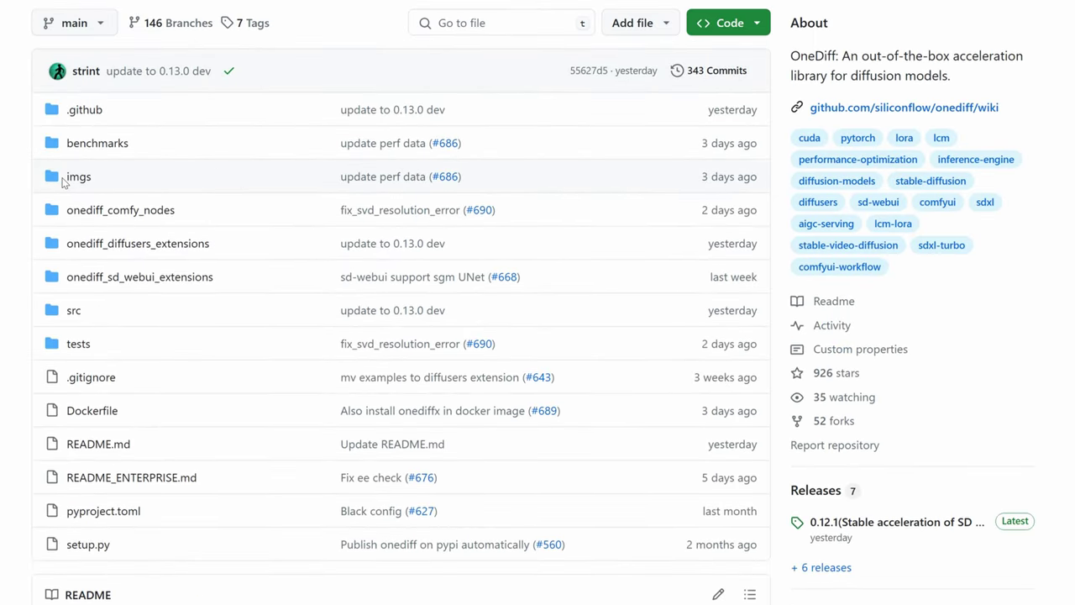
{"action": "left_click", "coordinate": [78, 178]}
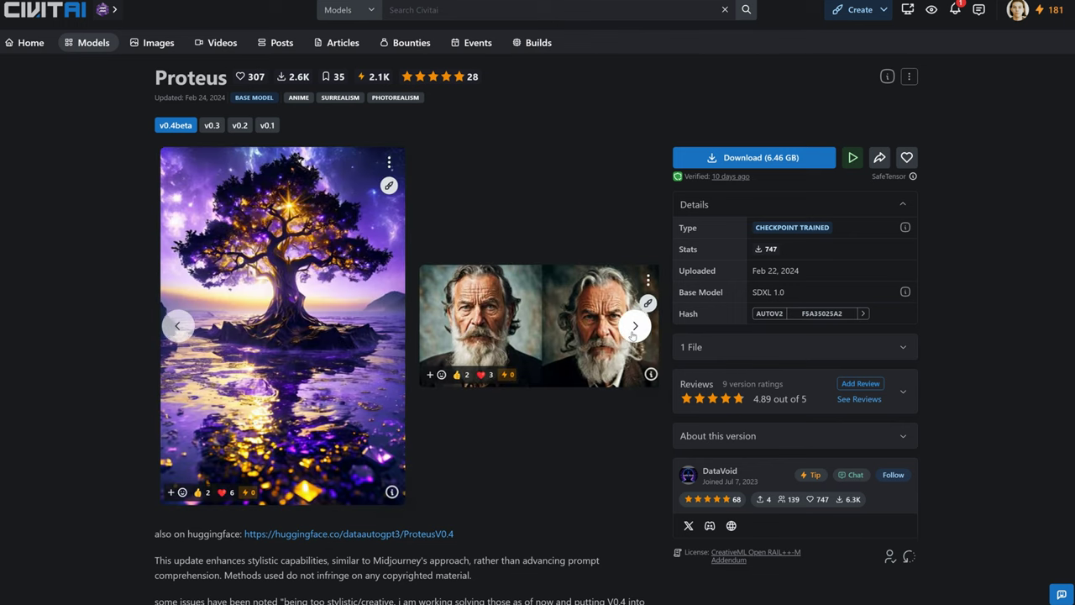
{"action": "left_click", "coordinate": [634, 326]}
Step: Advance the Proteus sample-image carousel four times
{"action": "left_click", "coordinate": [634, 327]}
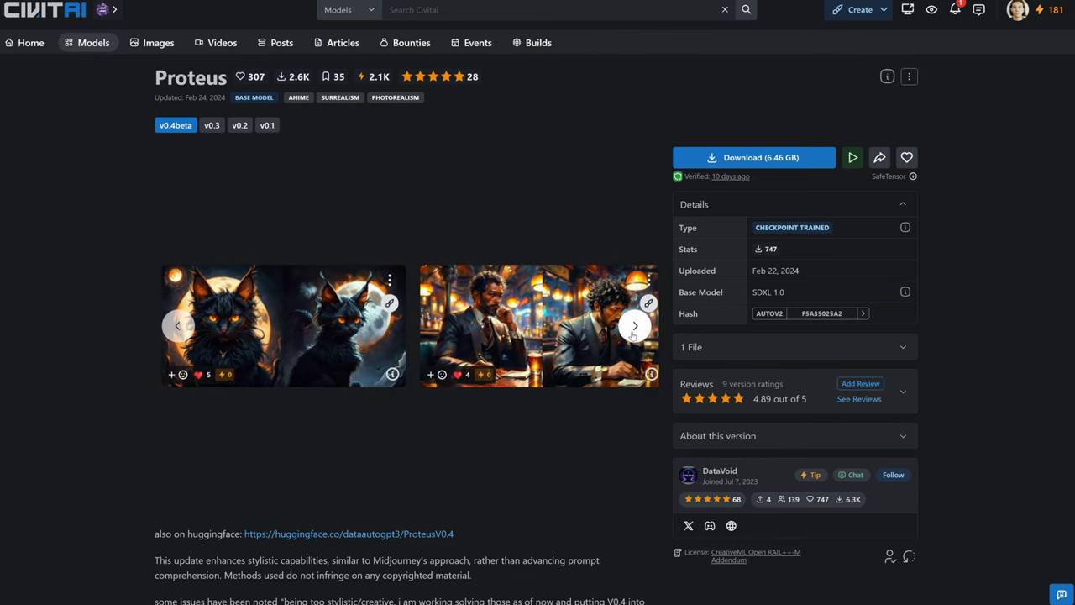
{"action": "left_click", "coordinate": [634, 327]}
{"action": "left_click", "coordinate": [634, 328]}
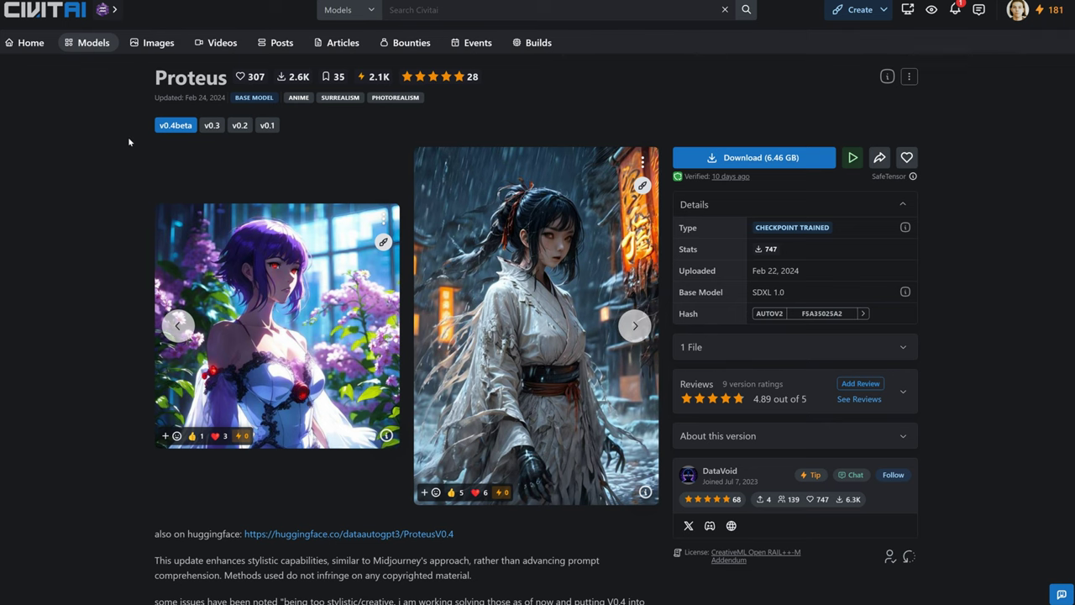
Step: Scroll down to the Proteus model description and Discussion section
{"action": "scroll", "coordinate": [128, 142], "scroll_direction": "down", "scroll_amount": 1}
{"action": "scroll", "coordinate": [129, 142], "scroll_direction": "down", "scroll_amount": 2}
{"action": "scroll", "coordinate": [129, 142], "scroll_direction": "down", "scroll_amount": 1}
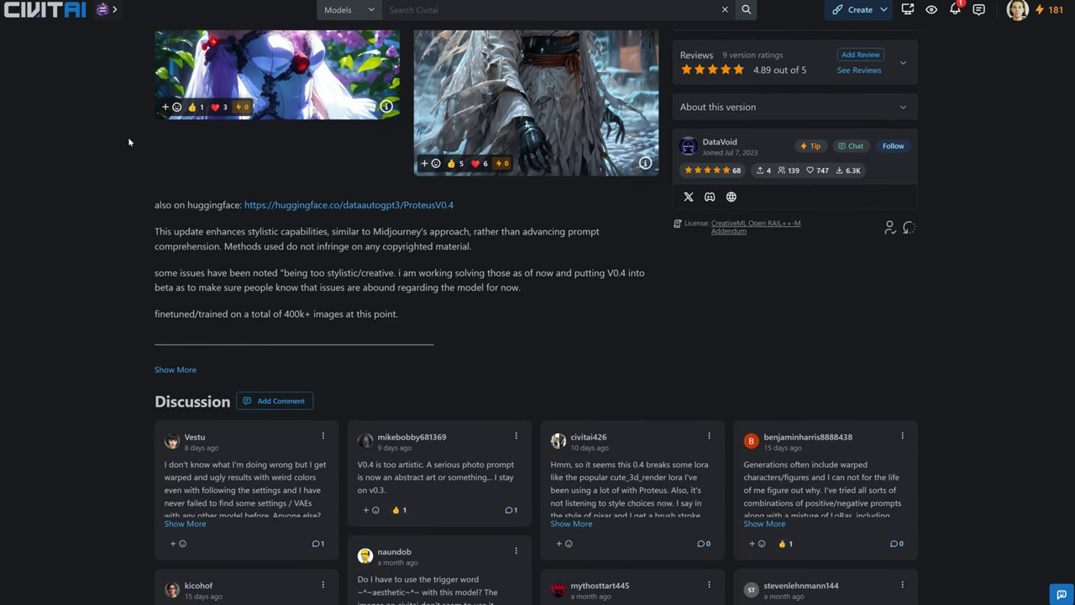
{"action": "scroll", "coordinate": [128, 142], "scroll_direction": "down", "scroll_amount": 1}
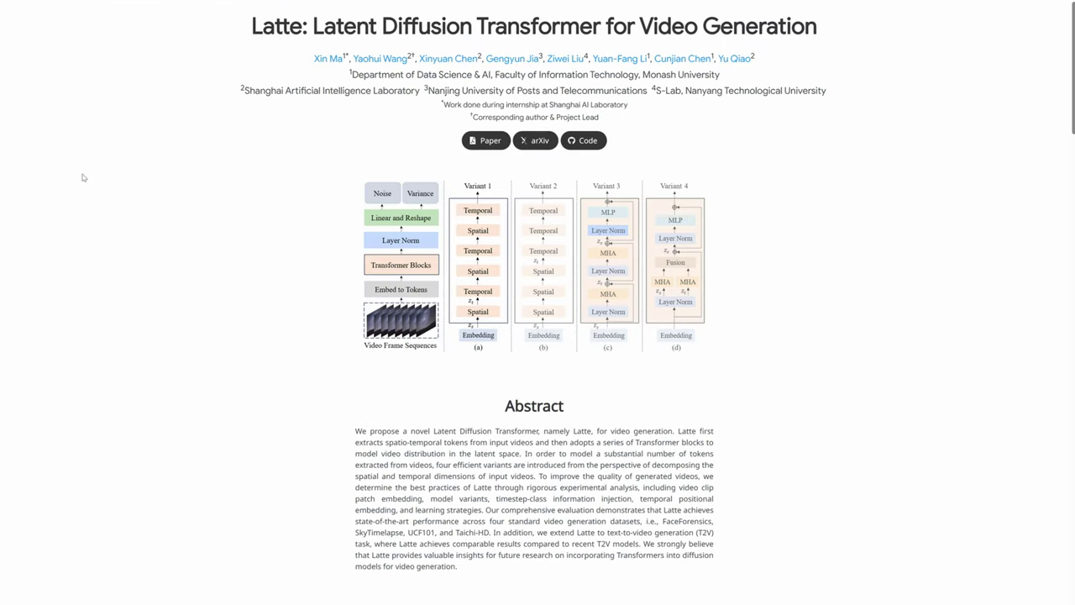
Step: Scroll the Latte project page past the Abstract to the FaceForensics and SkyTimelapse results
{"action": "scroll", "coordinate": [83, 177], "scroll_direction": "down", "scroll_amount": 1}
{"action": "scroll", "coordinate": [83, 177], "scroll_direction": "down", "scroll_amount": 1}
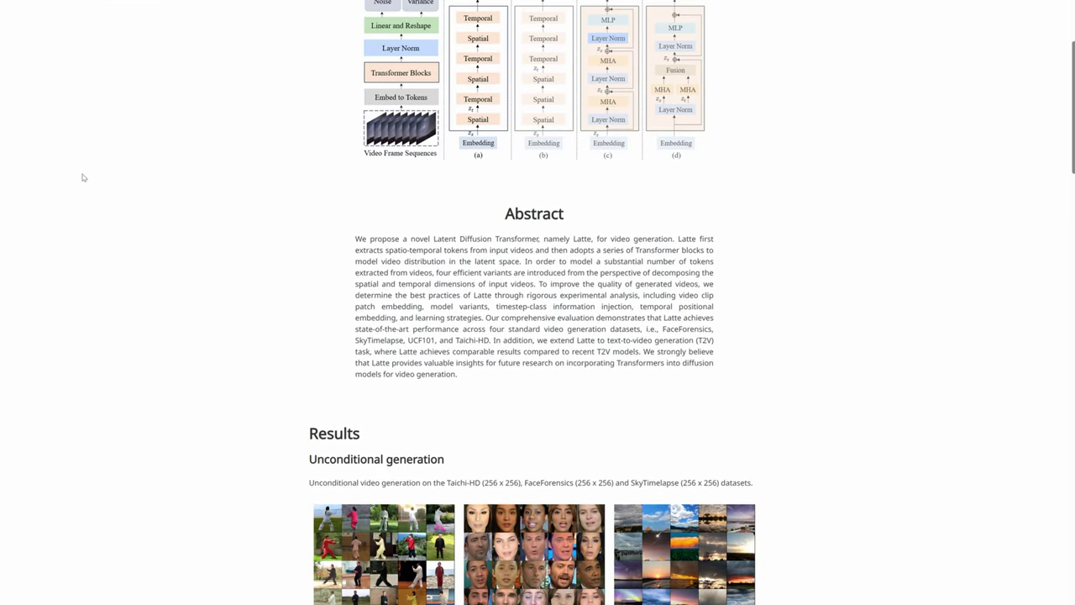